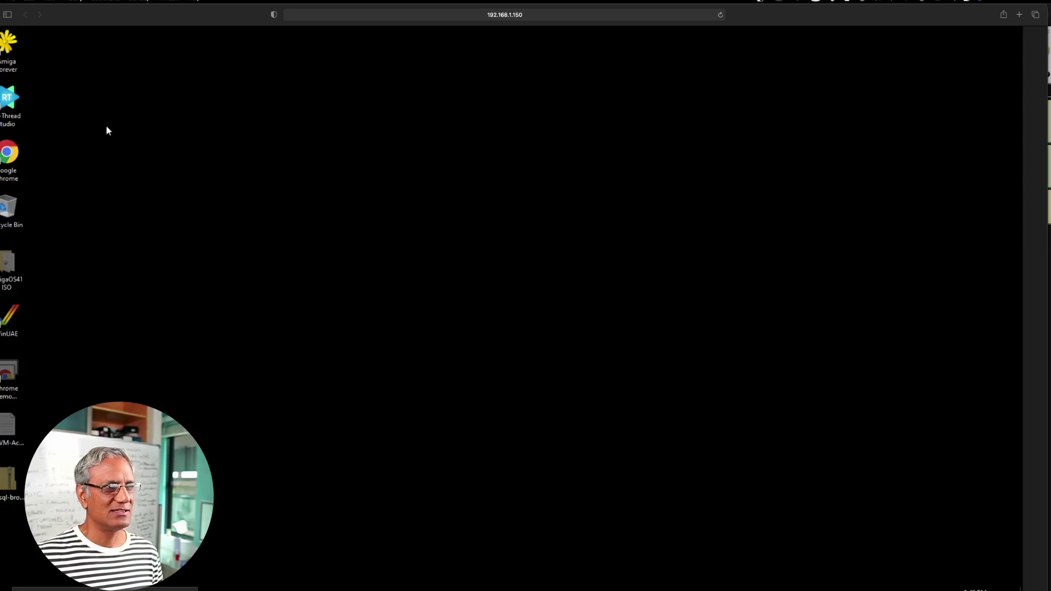
Launch Amiga Forever, dismiss the Games tip, and boot AmigaOS 4.1 PPC.
{"action": "double_click", "coordinate": [8, 50]}
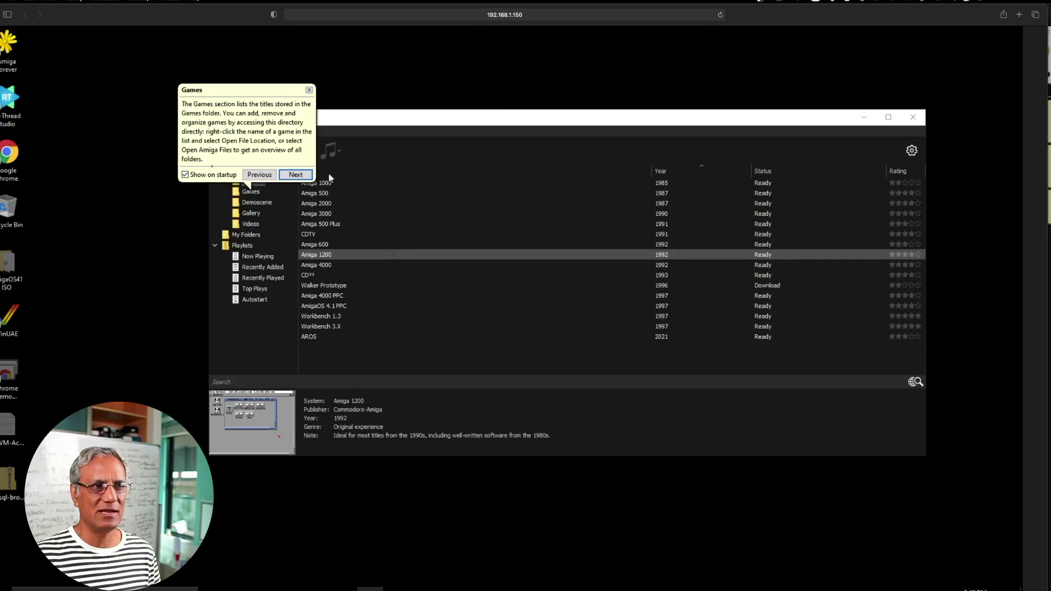
{"action": "left_click", "coordinate": [309, 90]}
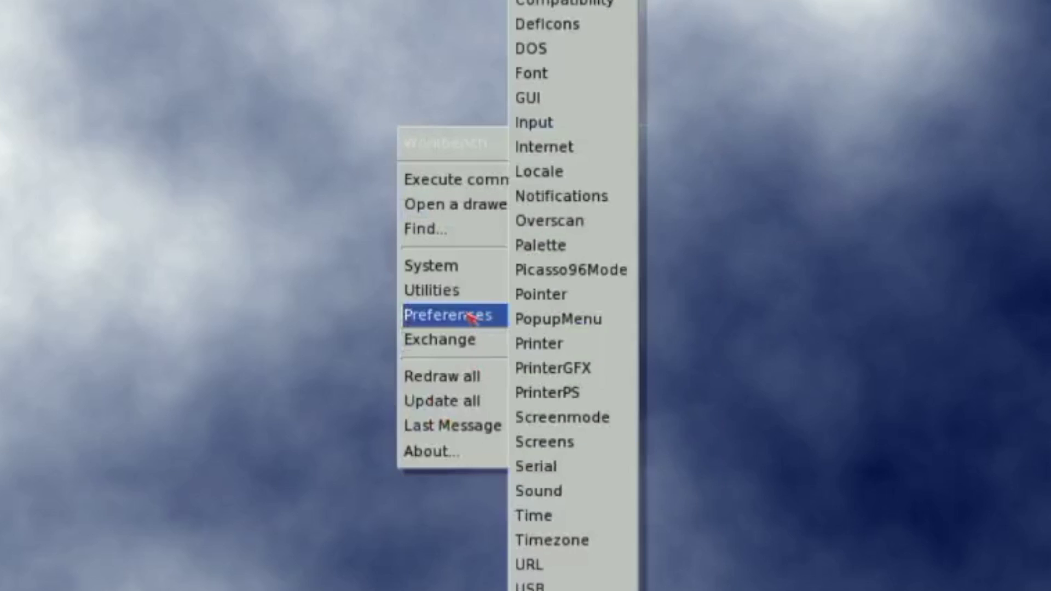
Open Screenmode from the Workbench Preferences menu.
{"action": "mouse_move", "coordinate": [471, 294]}
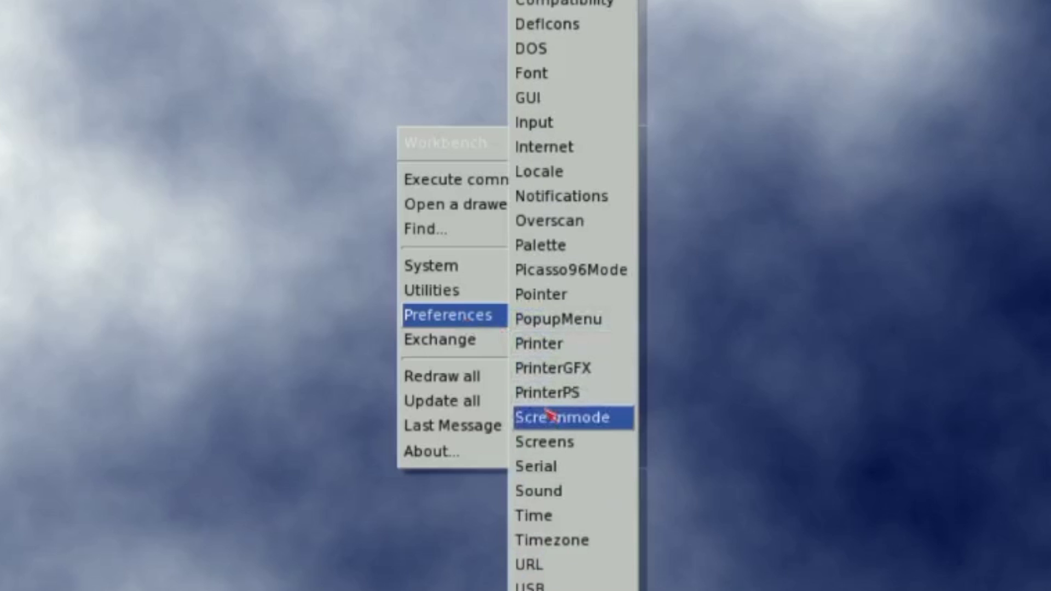
{"action": "left_click", "coordinate": [554, 420]}
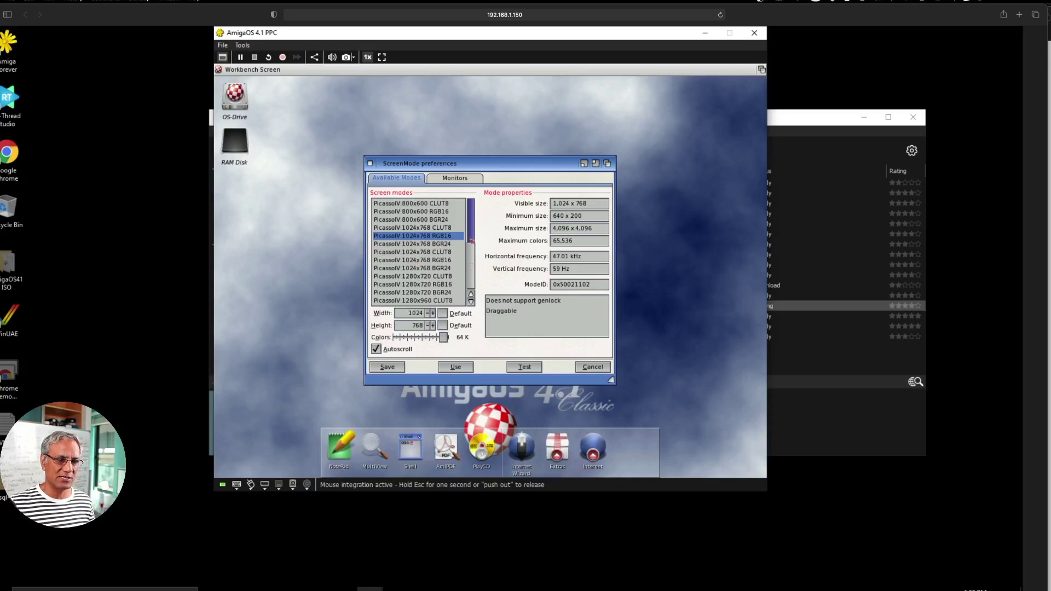
Cancel ScreenMode and browse the Kickstart drawer through the Open a drawer requester.
{"action": "left_click", "coordinate": [370, 163]}
{"action": "right_click", "coordinate": [426, 141]}
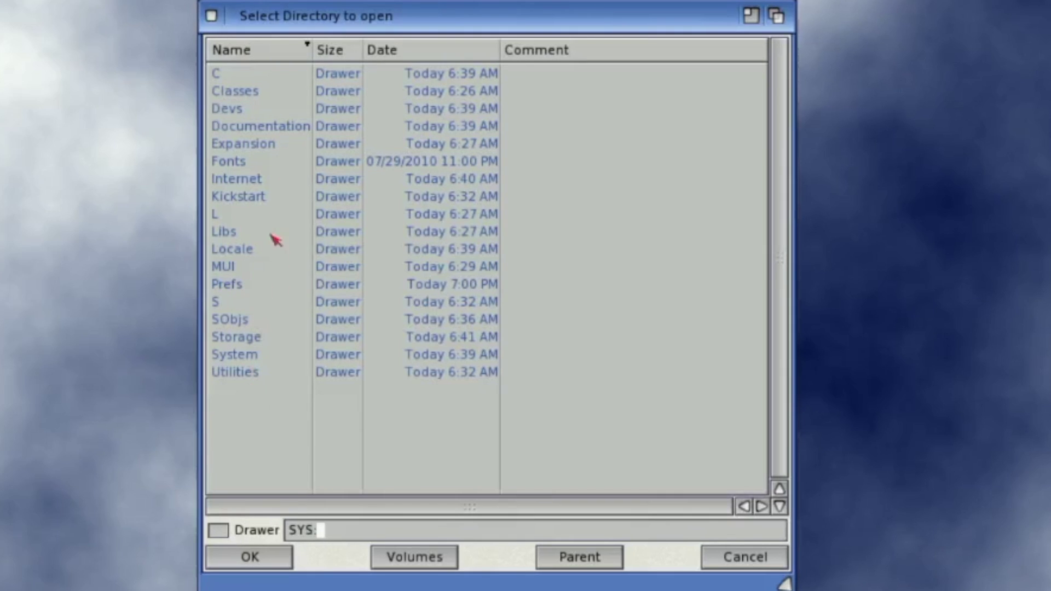
{"action": "double_click", "coordinate": [240, 197]}
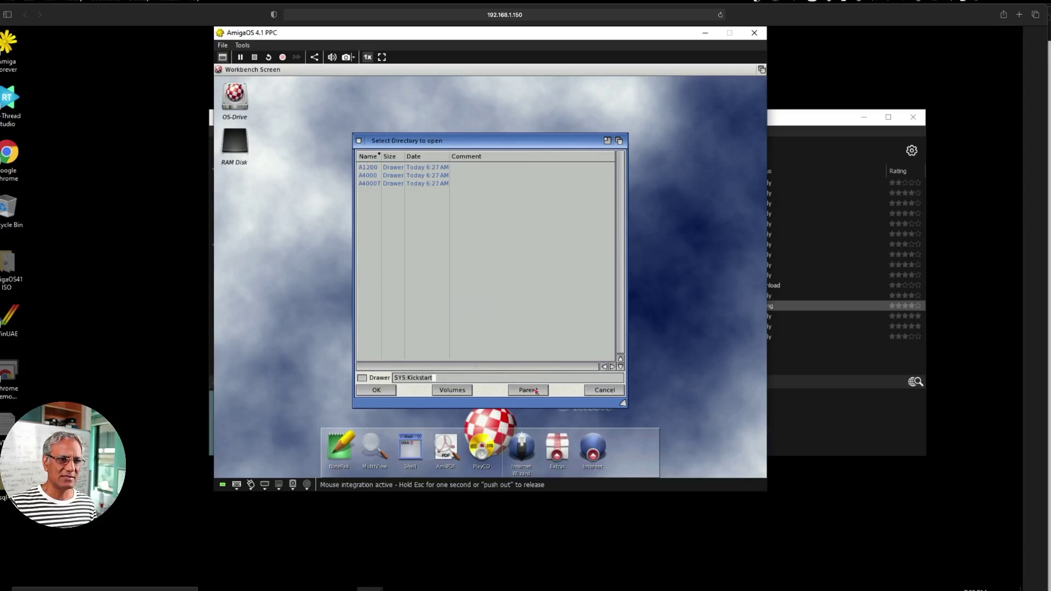
{"action": "left_click", "coordinate": [536, 391]}
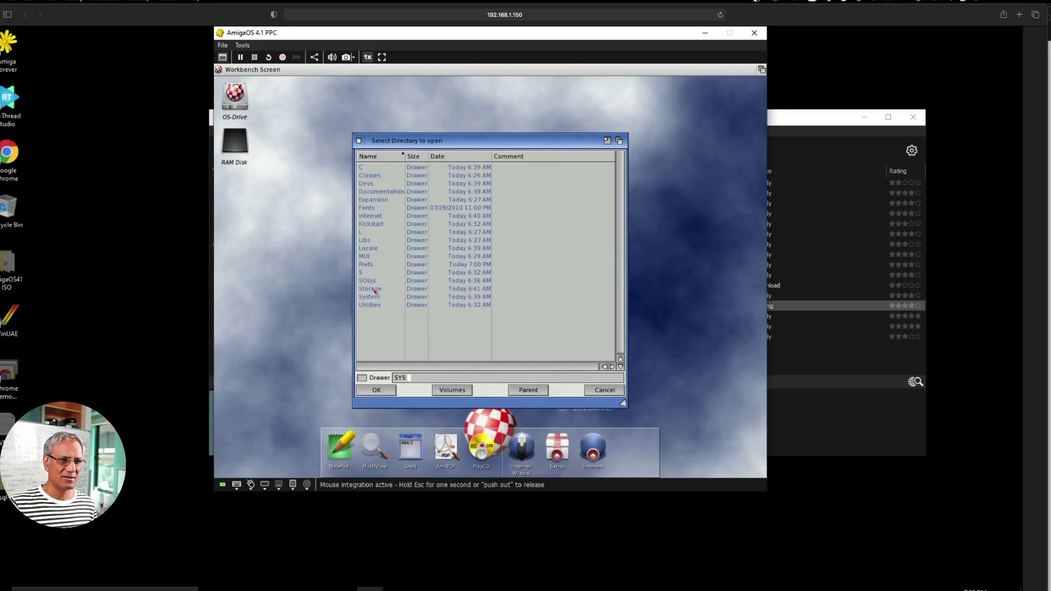
Browse Utilities, the volume list and OS-Drive, then cancel the drawer requester.
{"action": "double_click", "coordinate": [370, 305]}
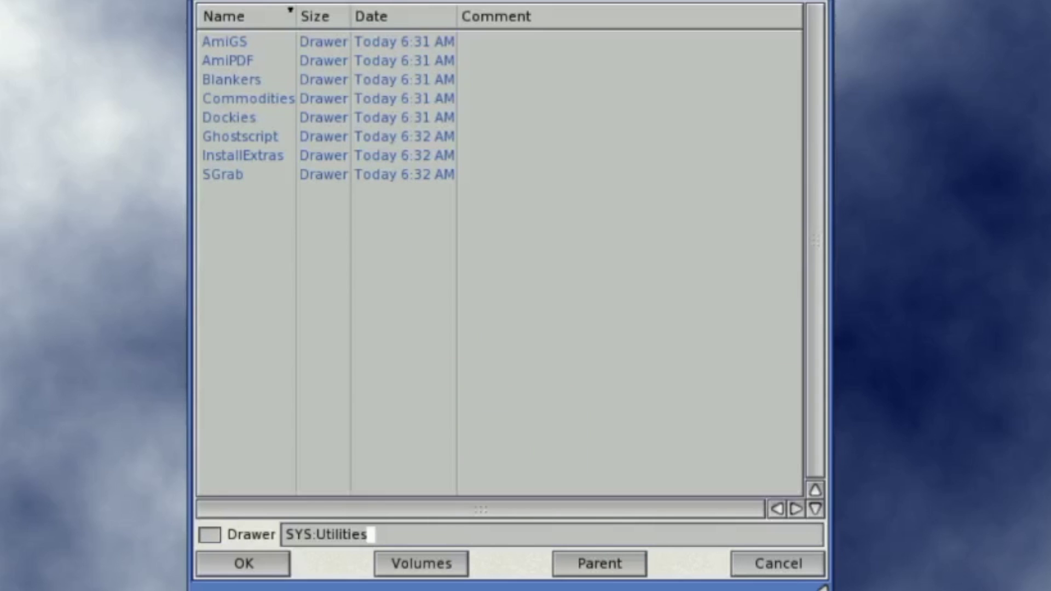
{"action": "left_click", "coordinate": [621, 569]}
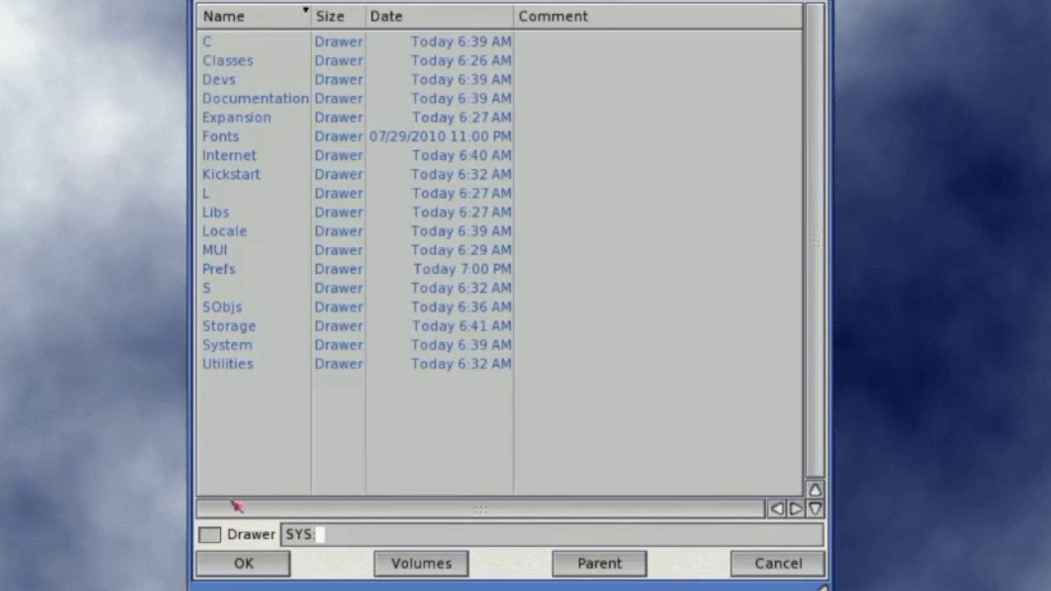
{"action": "left_click", "coordinate": [408, 565]}
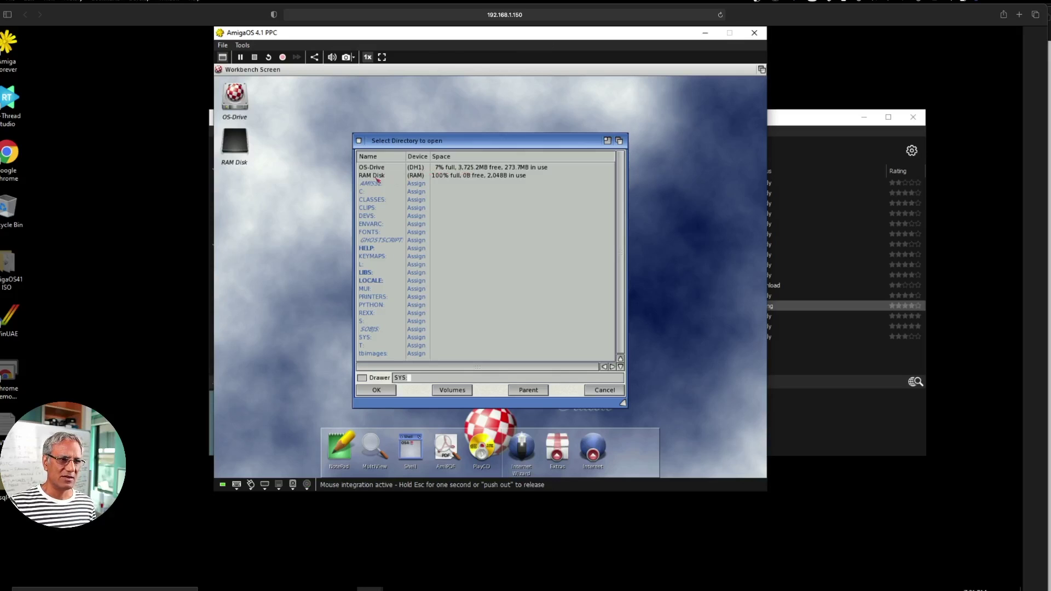
{"action": "double_click", "coordinate": [383, 167]}
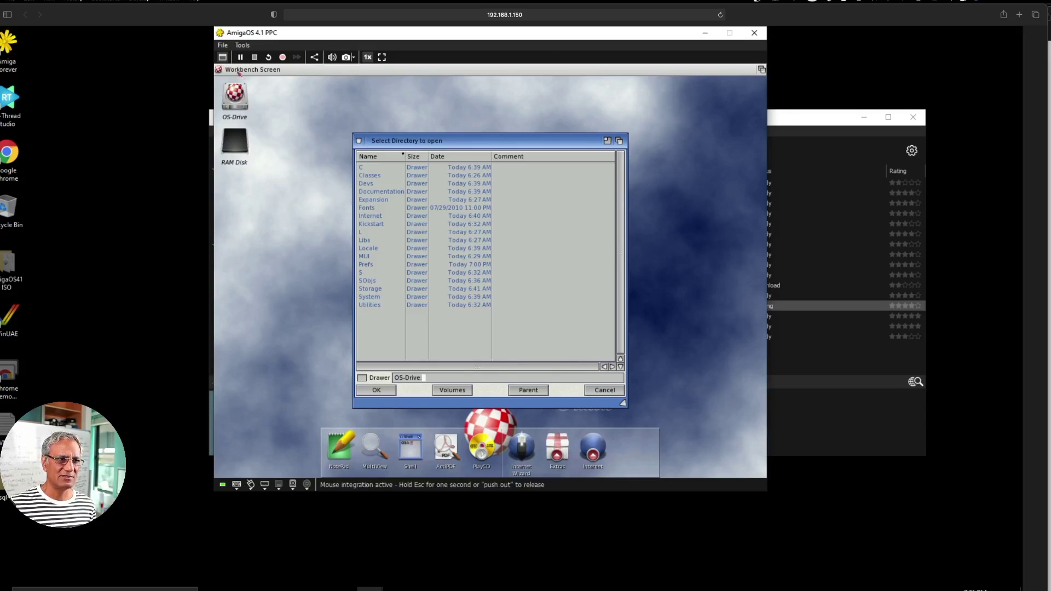
{"action": "left_click", "coordinate": [359, 141]}
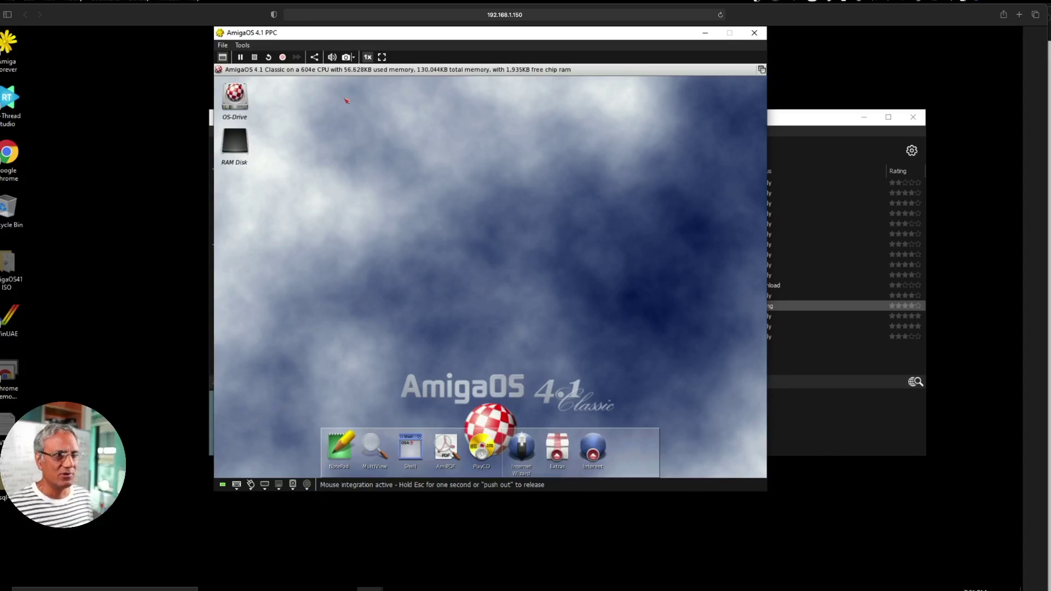
{"action": "right_click", "coordinate": [437, 142]}
{"action": "left_click", "coordinate": [517, 312]}
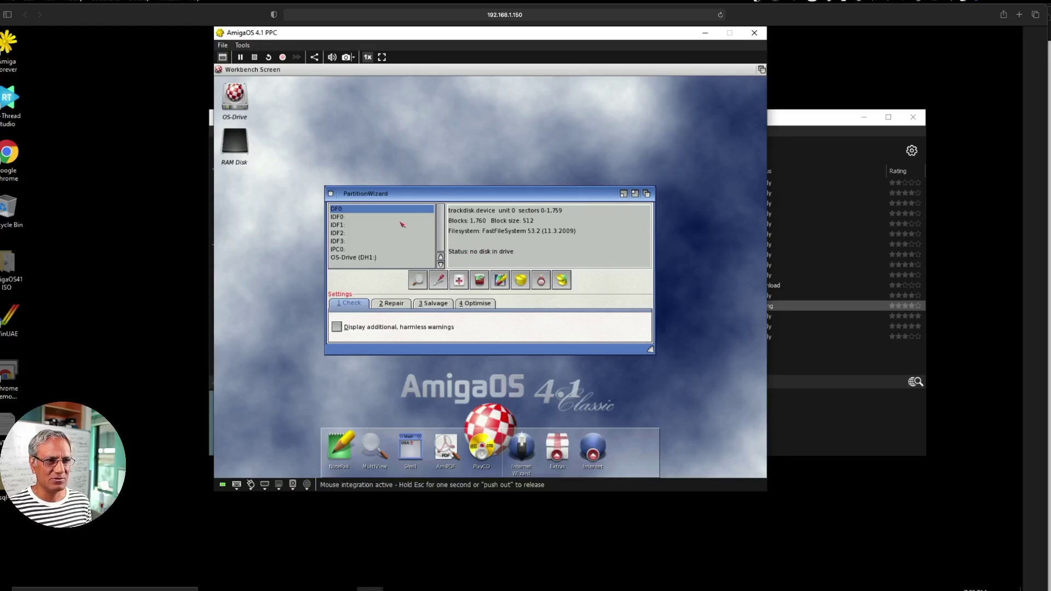
{"action": "left_click", "coordinate": [330, 194]}
{"action": "right_click", "coordinate": [394, 161]}
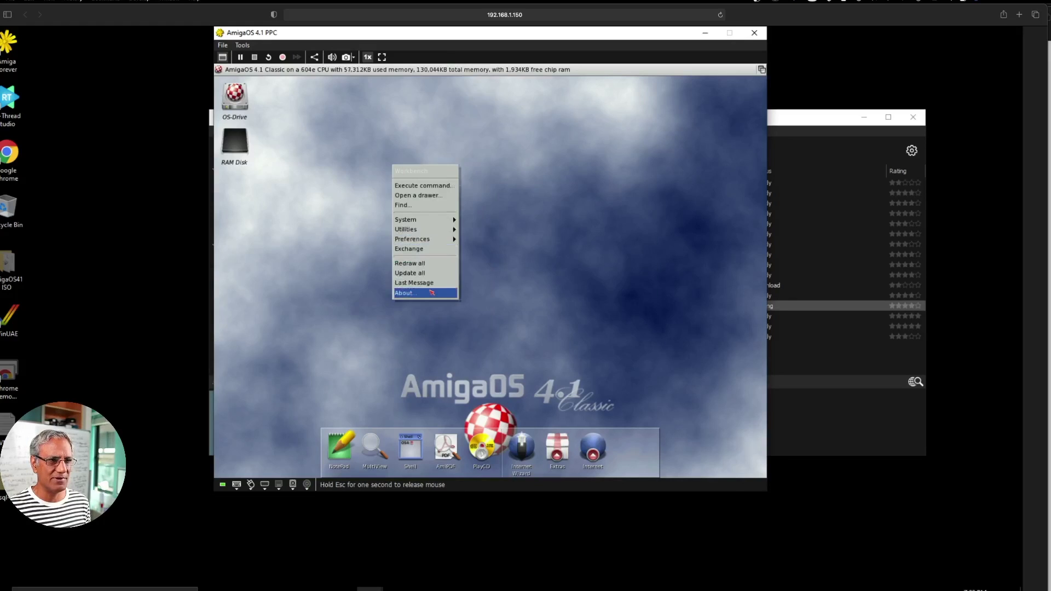
{"action": "left_click", "coordinate": [422, 294]}
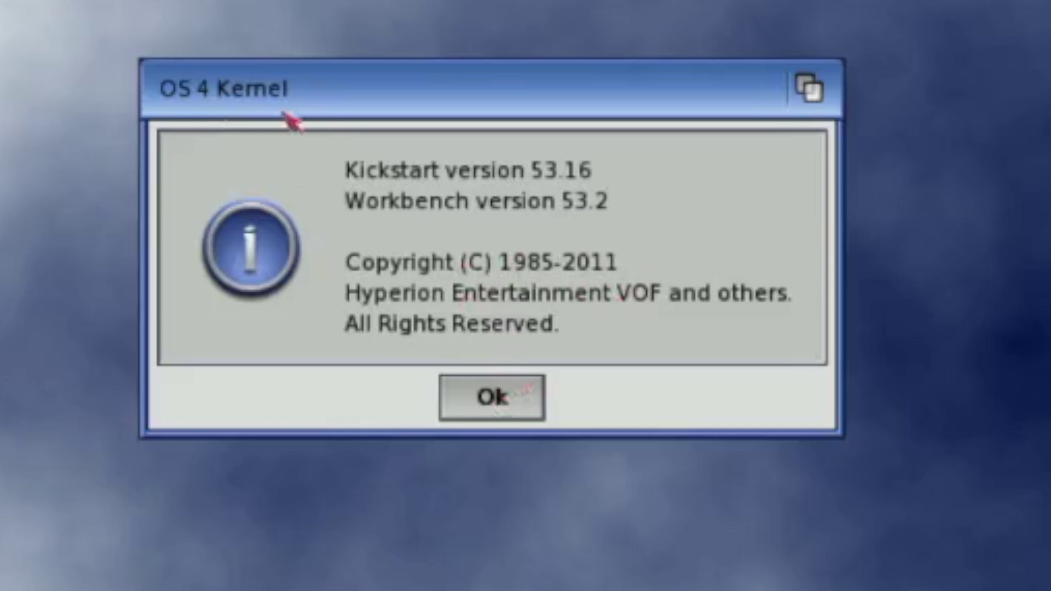
{"action": "left_click", "coordinate": [533, 411]}
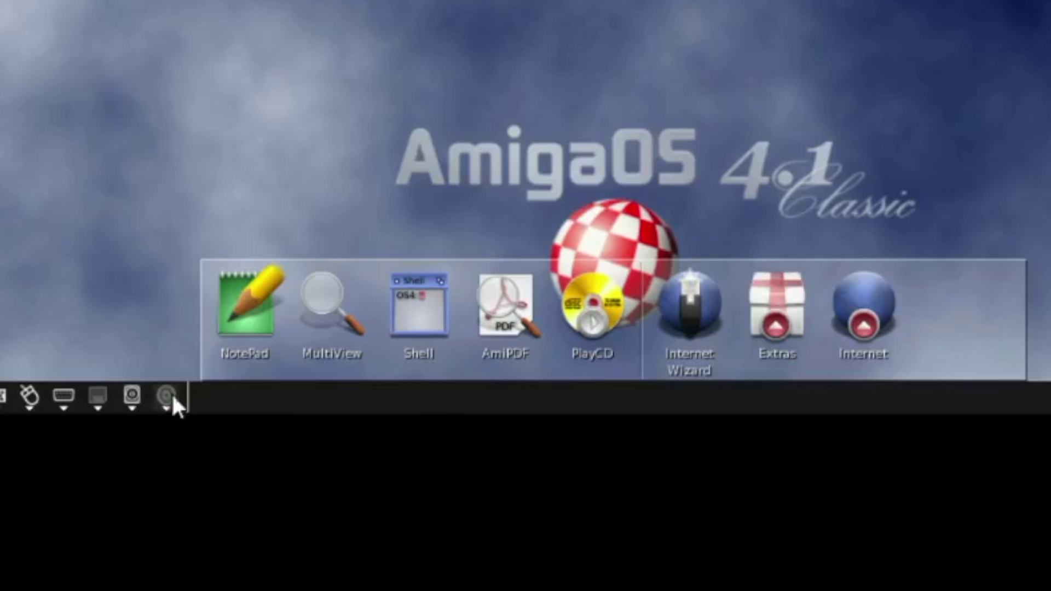
Insert the AmigaOS 4.1 Update 2 disc image and launch the Extras Installer.
{"action": "left_click", "coordinate": [167, 396]}
{"action": "mouse_move", "coordinate": [291, 427]}
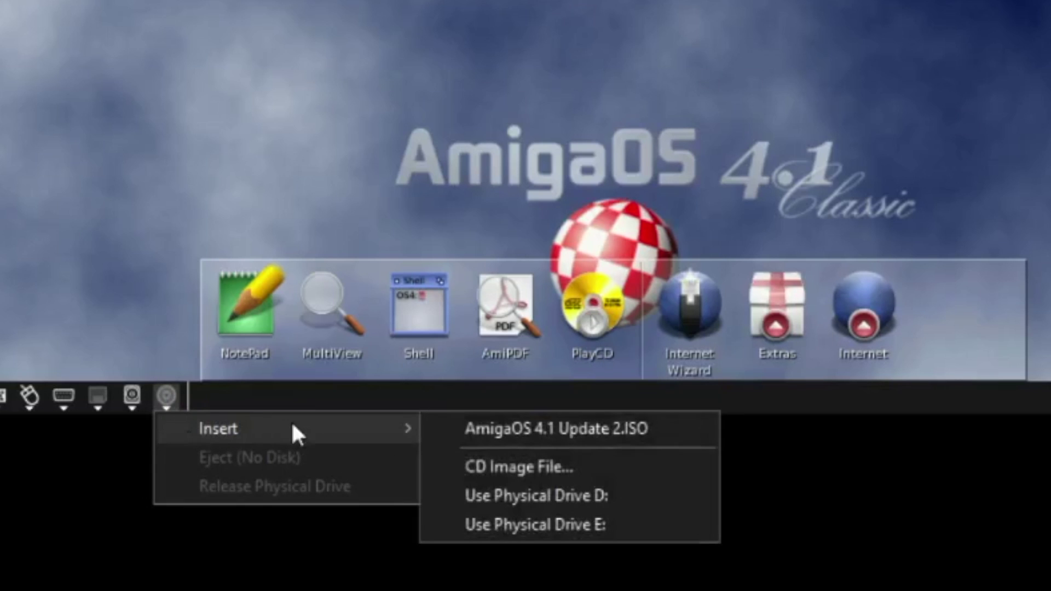
{"action": "left_click", "coordinate": [474, 420]}
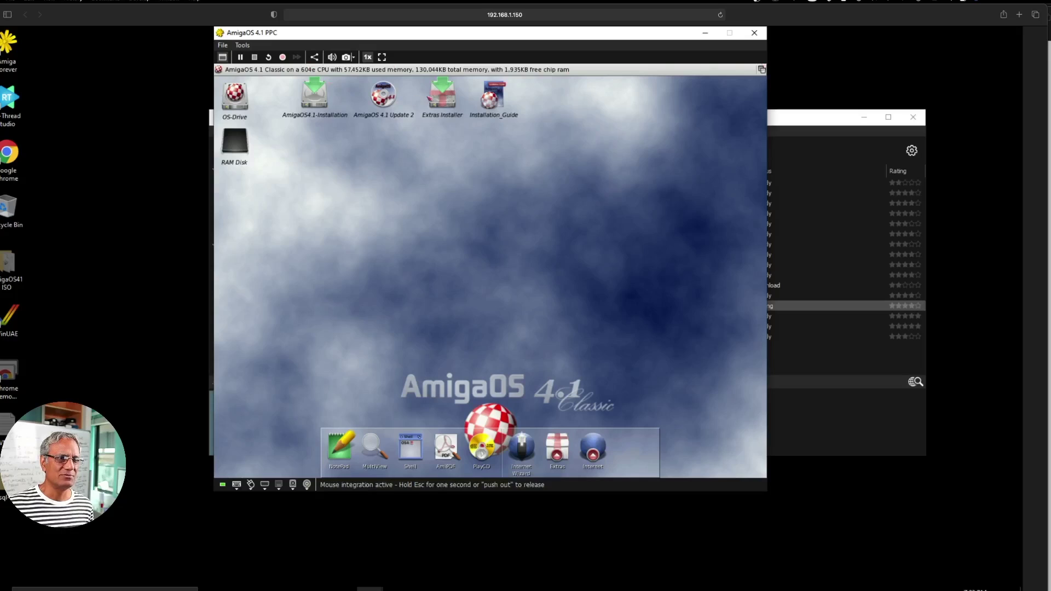
{"action": "double_click", "coordinate": [462, 109]}
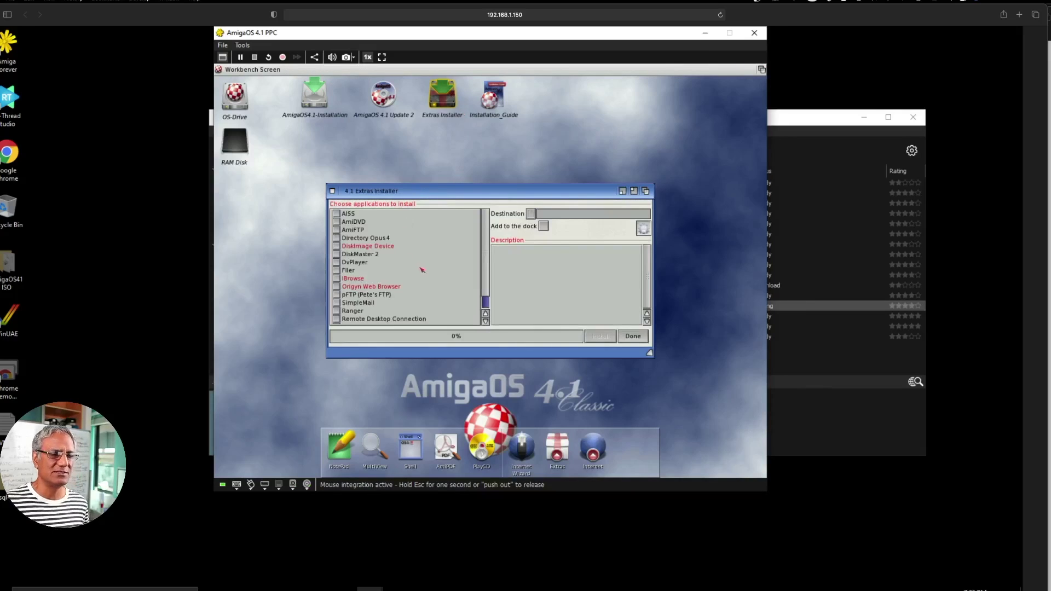
Mark SimpleMail for installation to SYS:Internet with Add to the dock unticked, and install.
{"action": "left_click", "coordinate": [392, 247]}
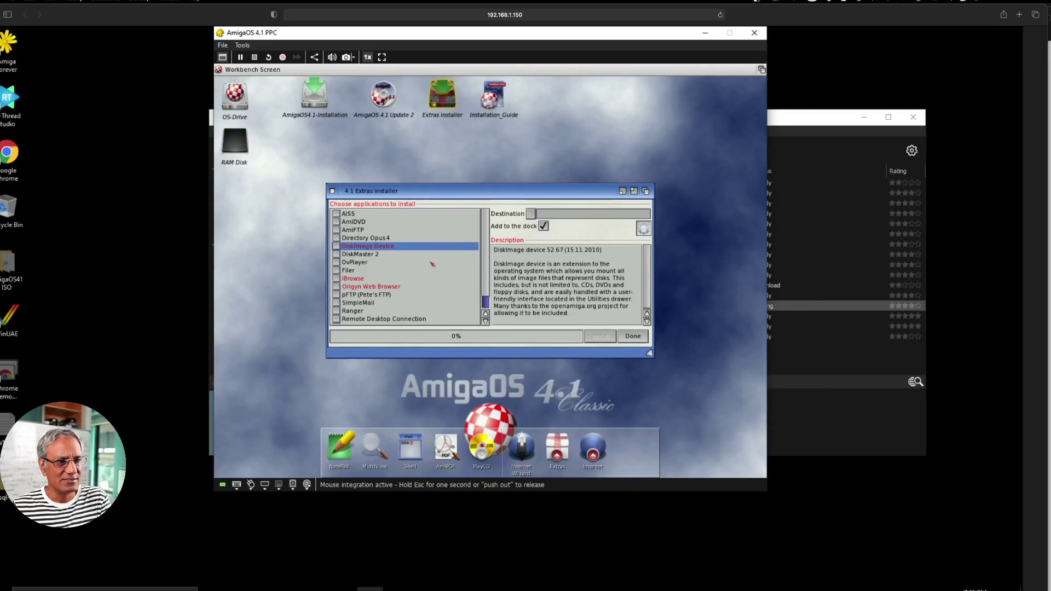
{"action": "scroll", "coordinate": [486, 263], "scroll_direction": "down", "scroll_amount": 2}
{"action": "left_click", "coordinate": [394, 287]}
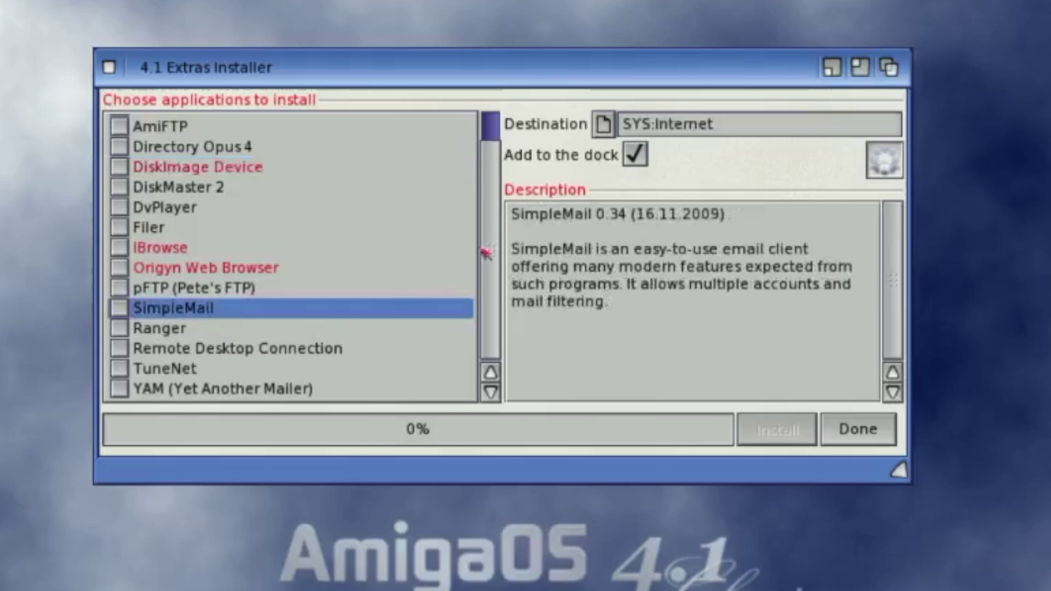
{"action": "left_click", "coordinate": [634, 155]}
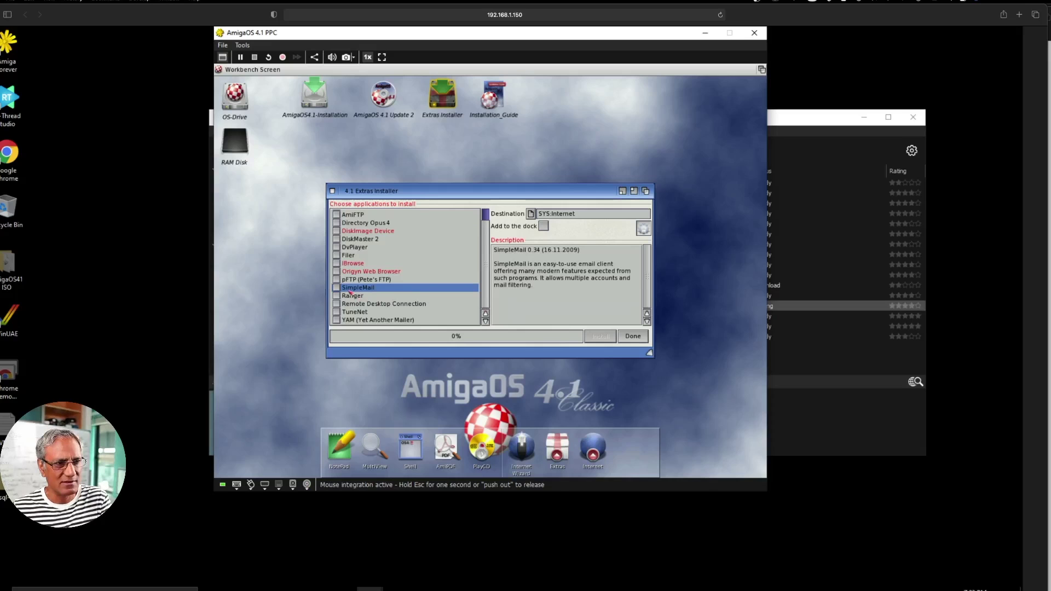
{"action": "left_click", "coordinate": [337, 288]}
{"action": "left_click", "coordinate": [588, 334]}
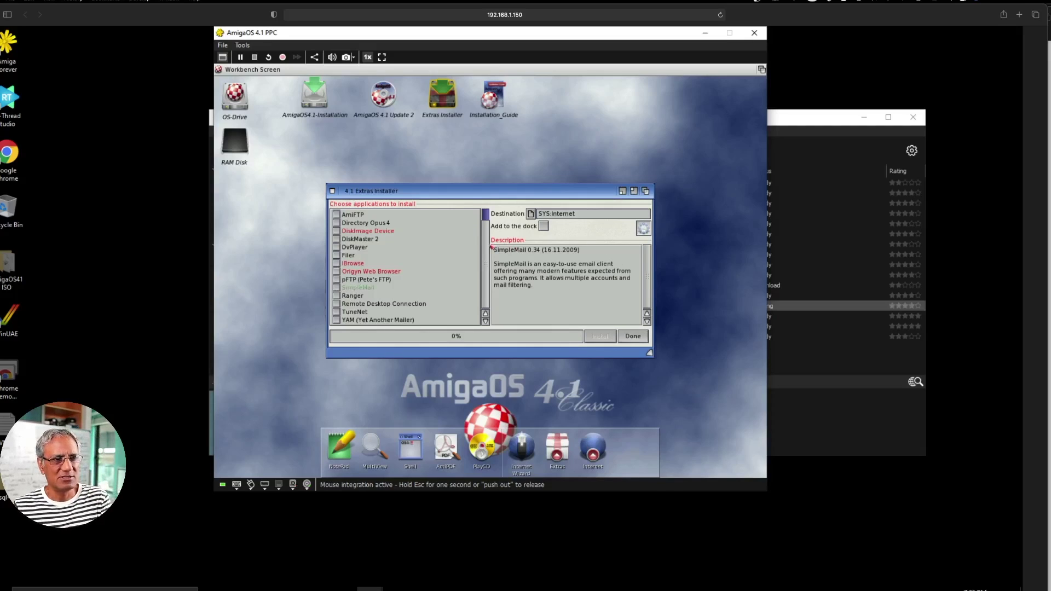
Close the Extras Installer with Done.
{"action": "scroll", "coordinate": [459, 235], "scroll_direction": "up", "scroll_amount": 2}
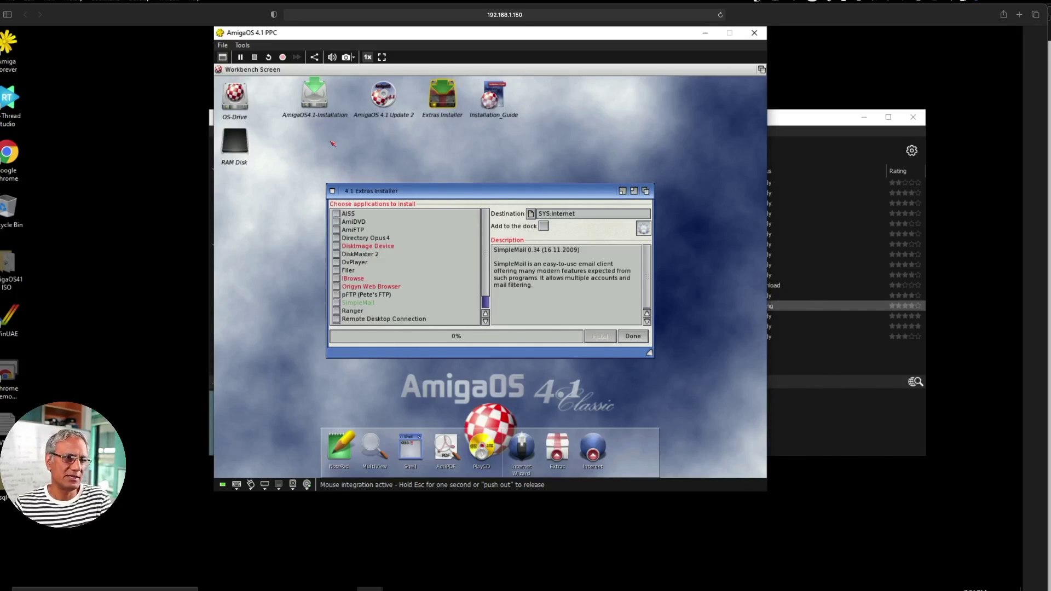
{"action": "left_click", "coordinate": [405, 153]}
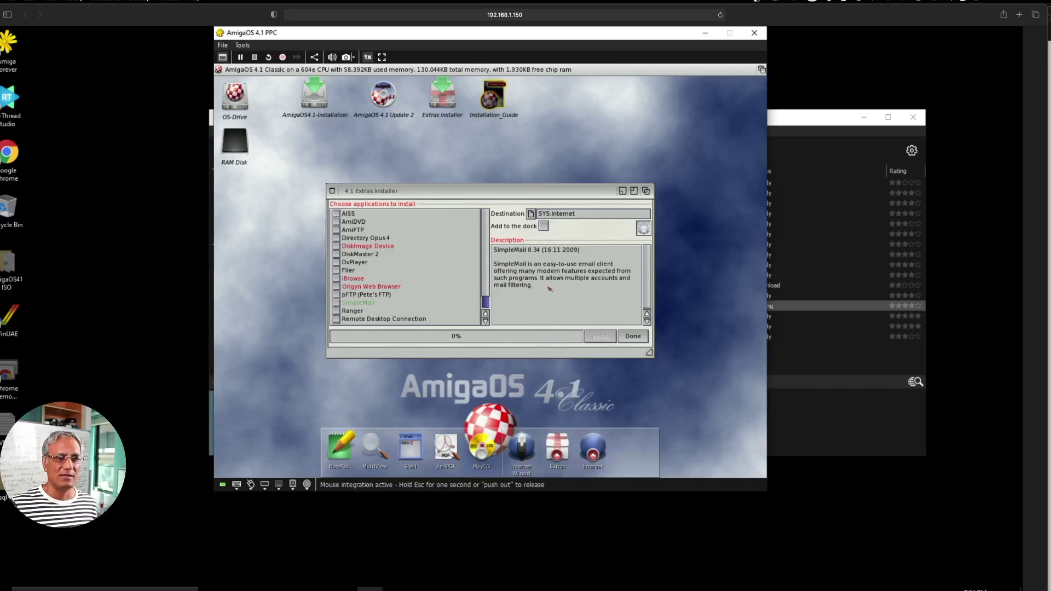
{"action": "left_click", "coordinate": [577, 297]}
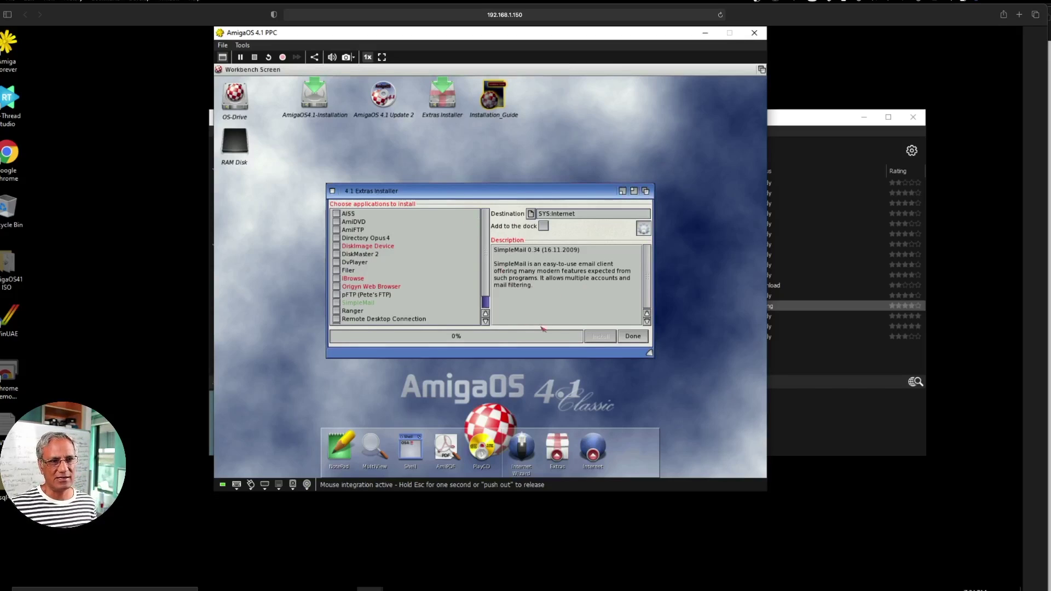
{"action": "left_click", "coordinate": [633, 338]}
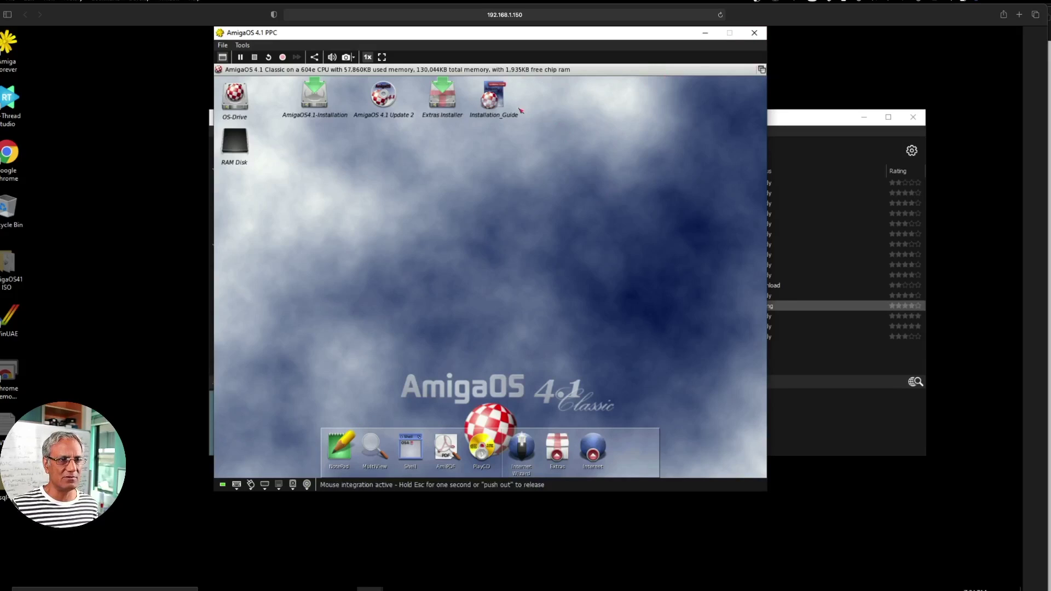
{"action": "double_click", "coordinate": [492, 96]}
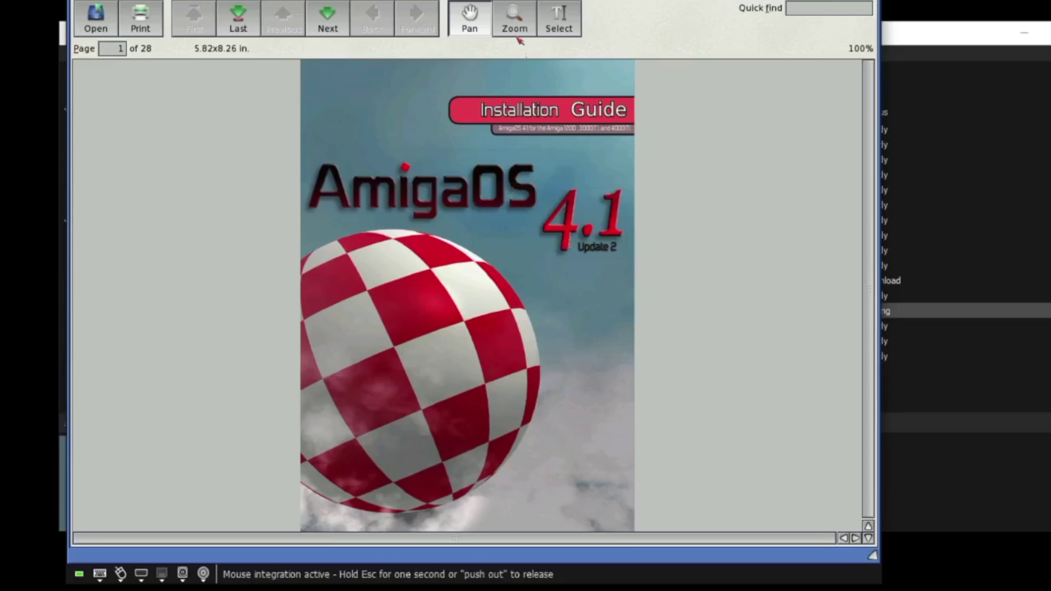
{"action": "left_click", "coordinate": [518, 107]}
{"action": "left_click", "coordinate": [392, 108]}
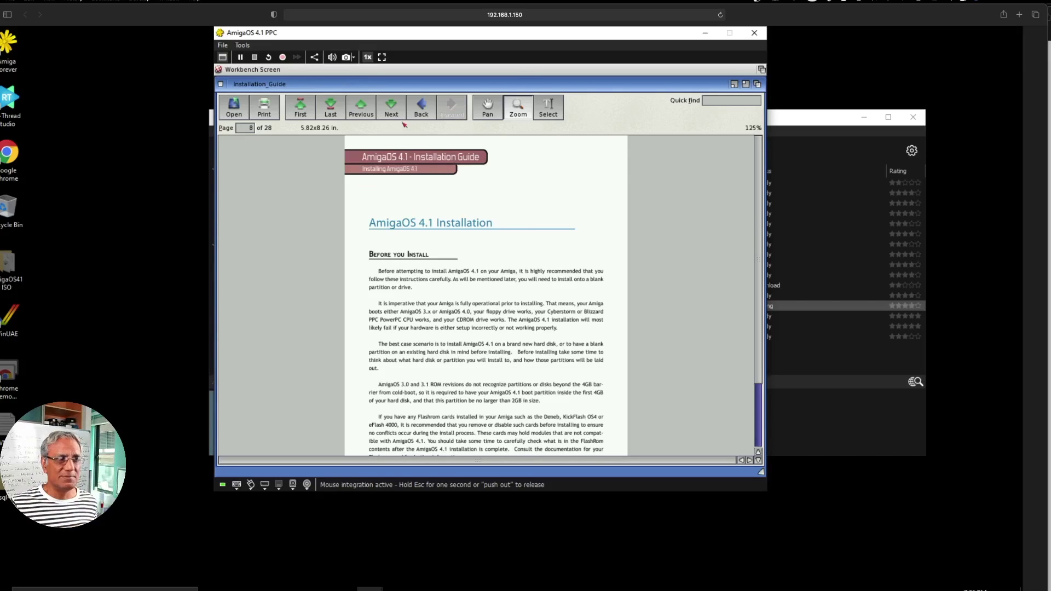
{"action": "left_click", "coordinate": [222, 85]}
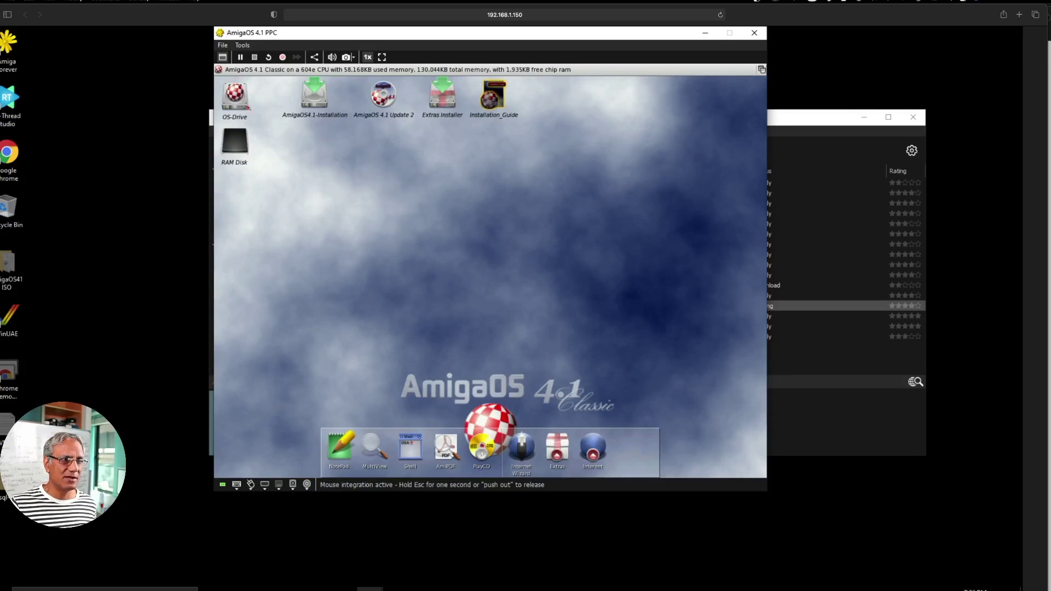
Open OS-Drive and its Utilities drawer, enlarging both windows.
{"action": "double_click", "coordinate": [235, 95]}
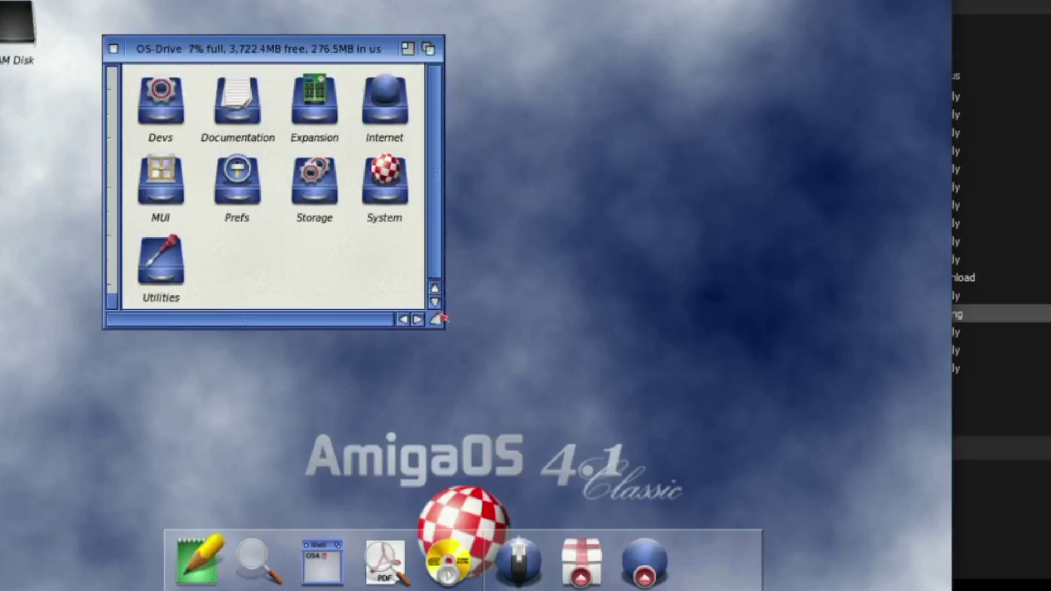
{"action": "left_click_drag", "start_coordinate": [441, 323], "coordinate": [947, 588]}
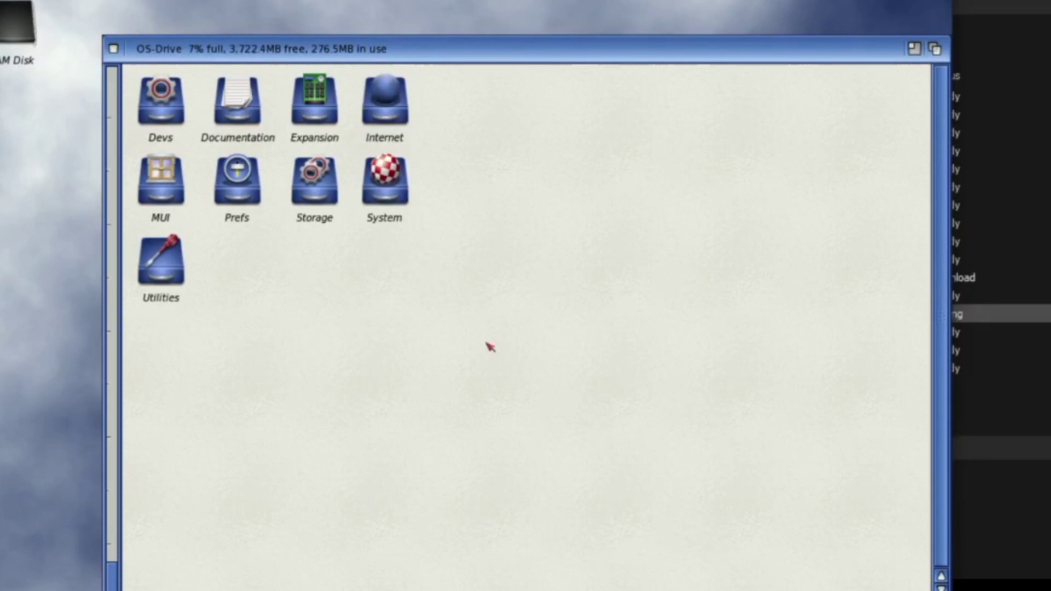
{"action": "double_click", "coordinate": [178, 268]}
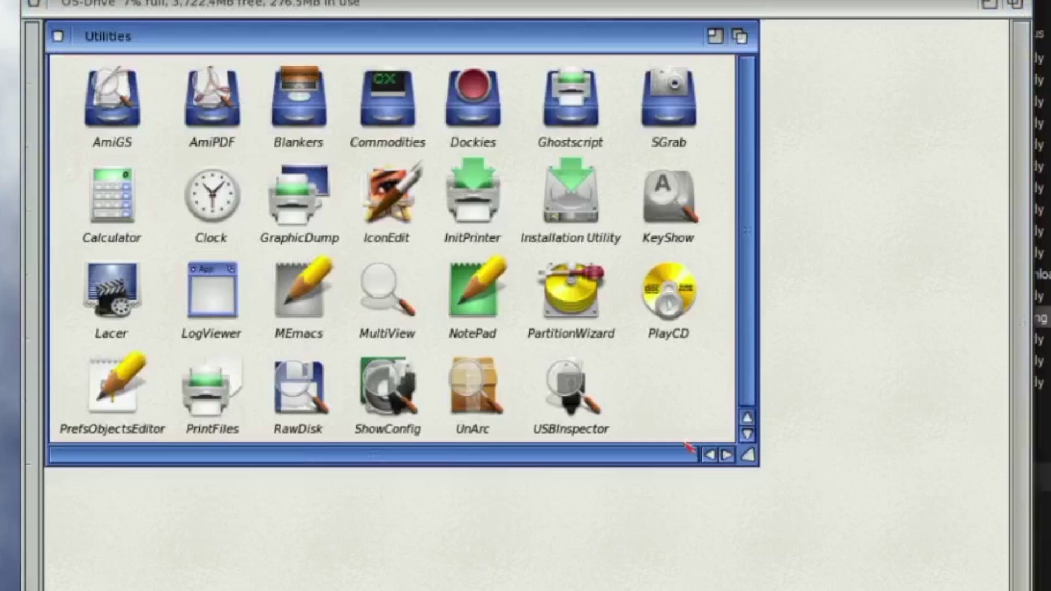
{"action": "left_click_drag", "start_coordinate": [738, 465], "coordinate": [953, 578]}
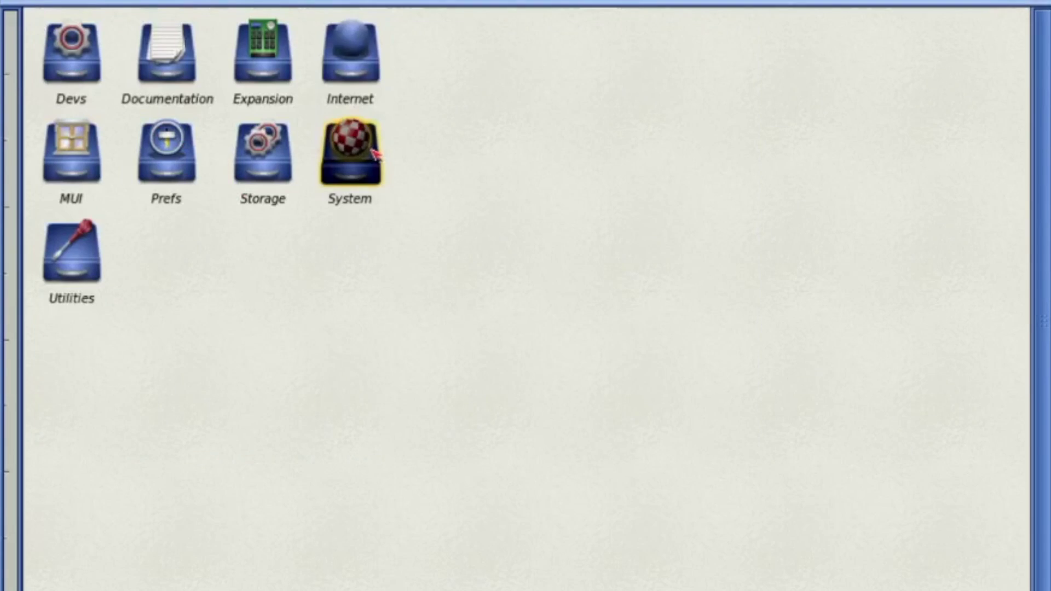
Open System, then the Python drawer enlarged to fill the screen.
{"action": "double_click", "coordinate": [347, 157]}
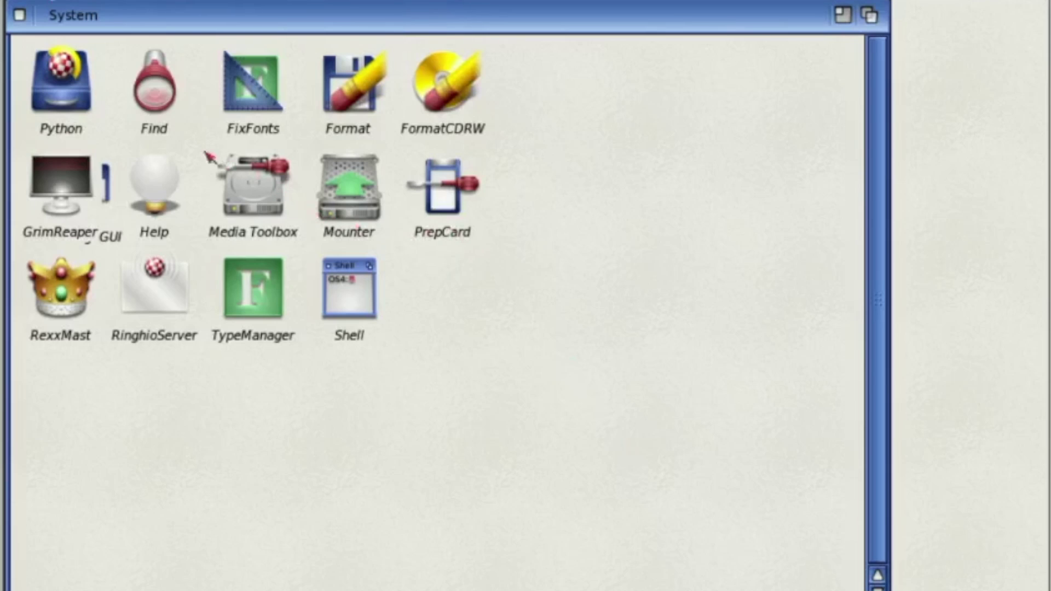
{"action": "double_click", "coordinate": [70, 81]}
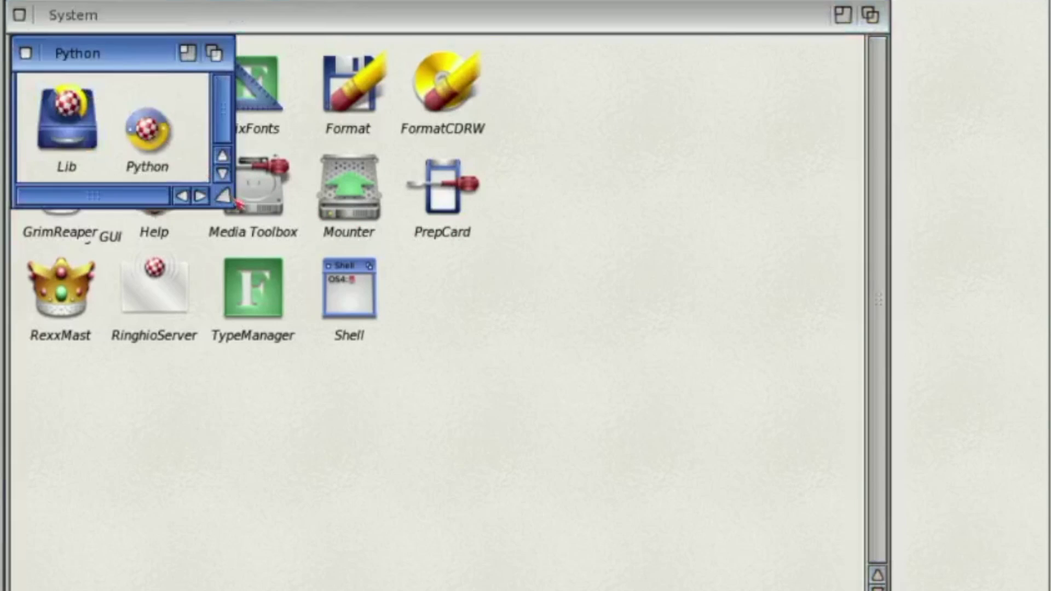
{"action": "left_click_drag", "start_coordinate": [223, 196], "coordinate": [1048, 588]}
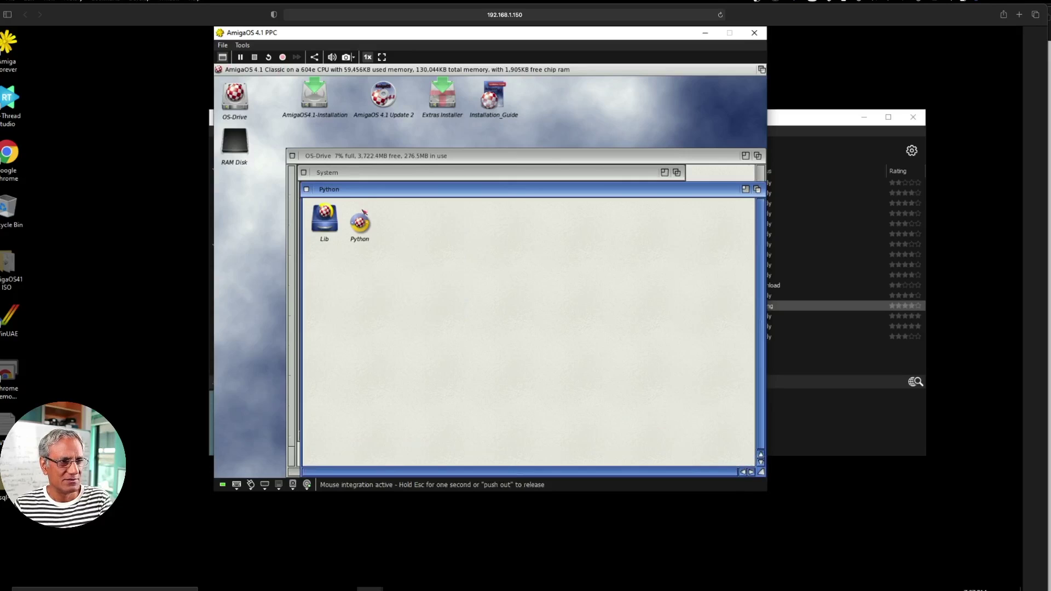
Run a Find search across all drives for the pattern 'browser'.
{"action": "double_click", "coordinate": [159, 137]}
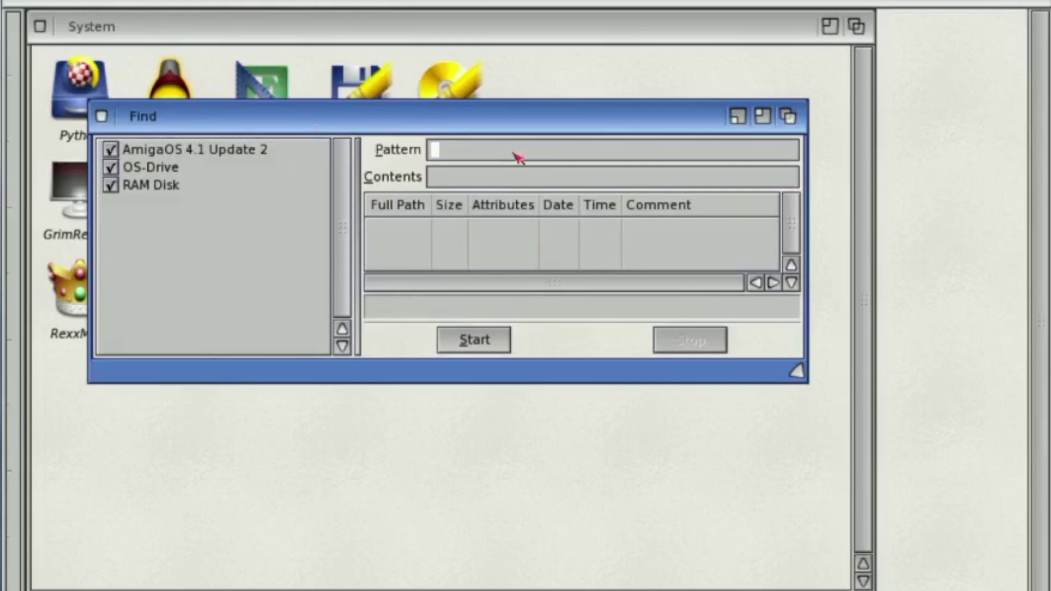
{"action": "type", "text": "browser"}
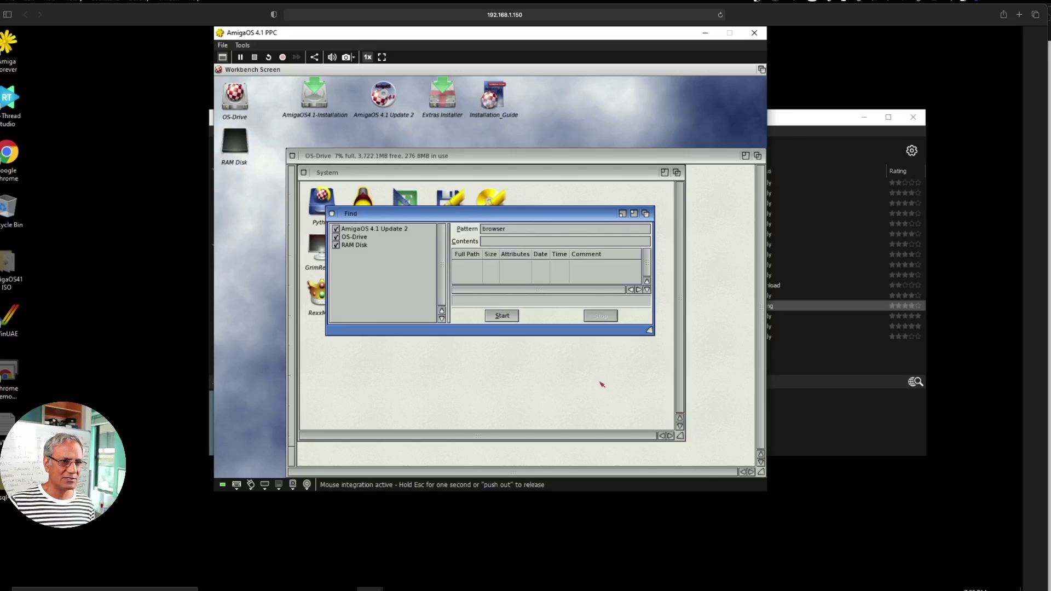
{"action": "left_click", "coordinate": [502, 316]}
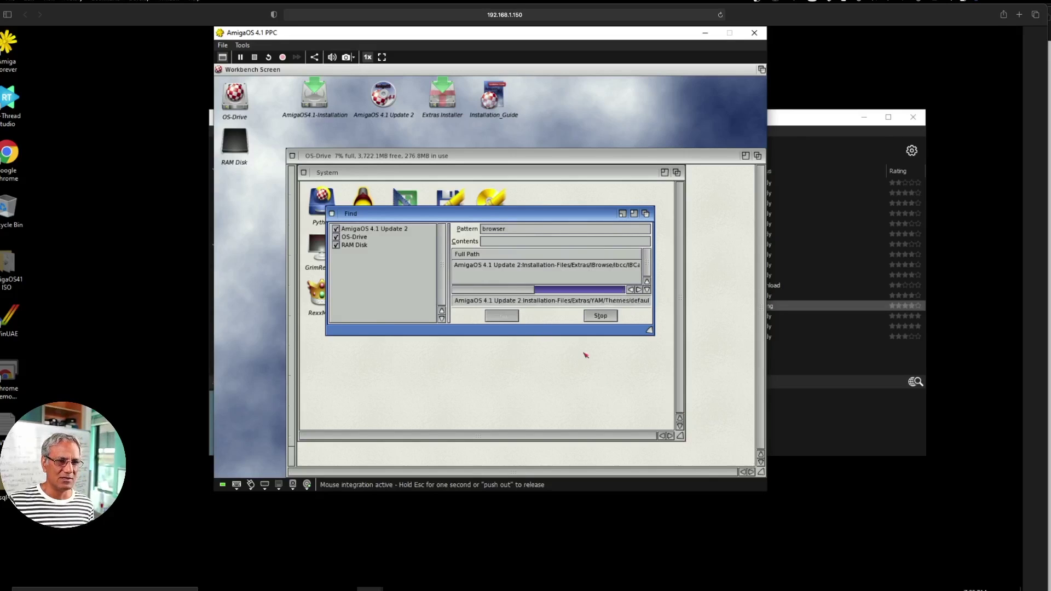